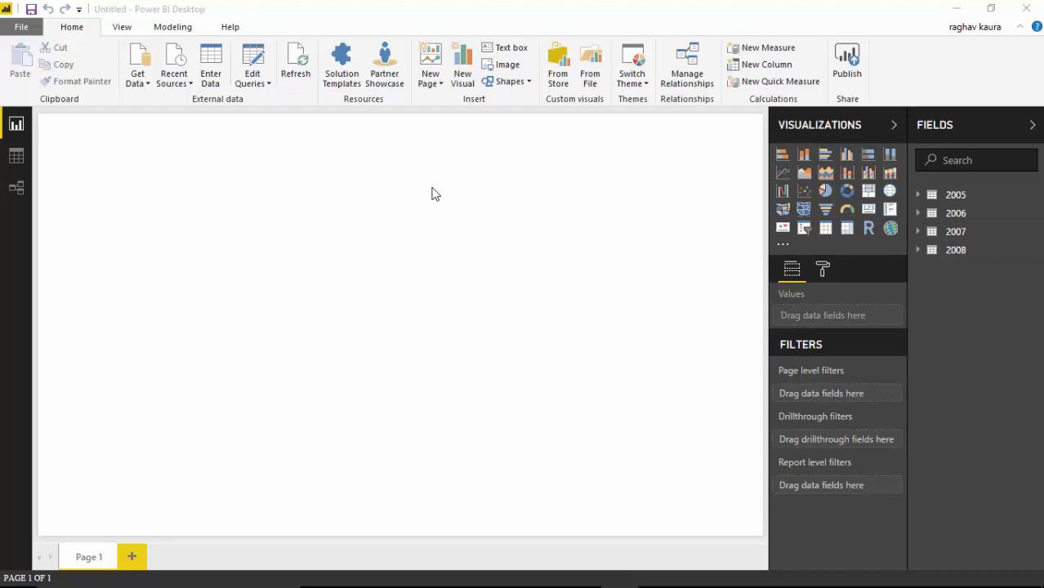
- Switch to Data view so the 2005 table's columns are displayed
click(24, 157)
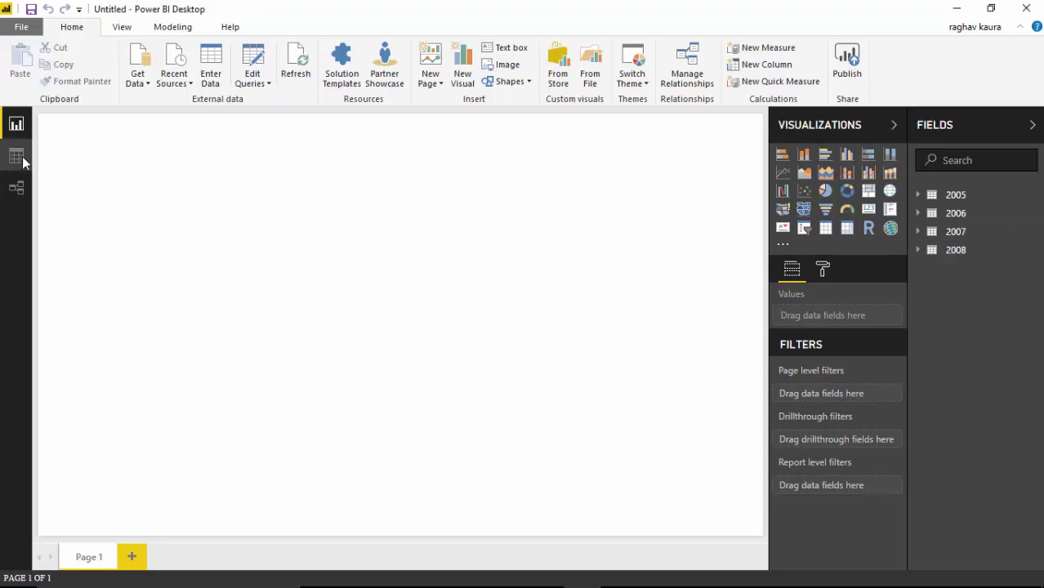
- Browse the 2006, 2007 and 2008 tables' rows in turn, ending on 2008's 102 rows
click(15, 160)
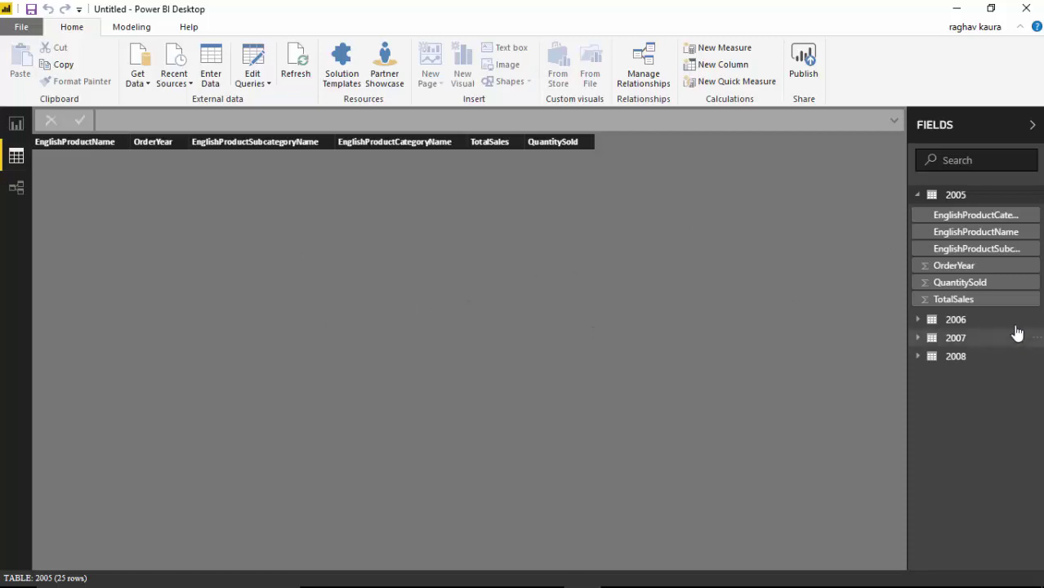
click(950, 196)
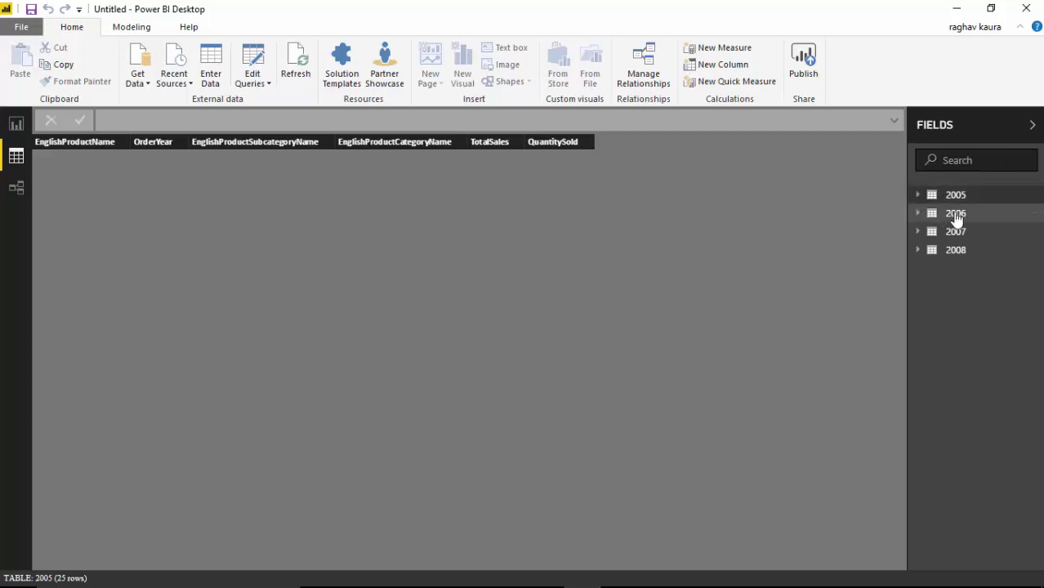
click(957, 217)
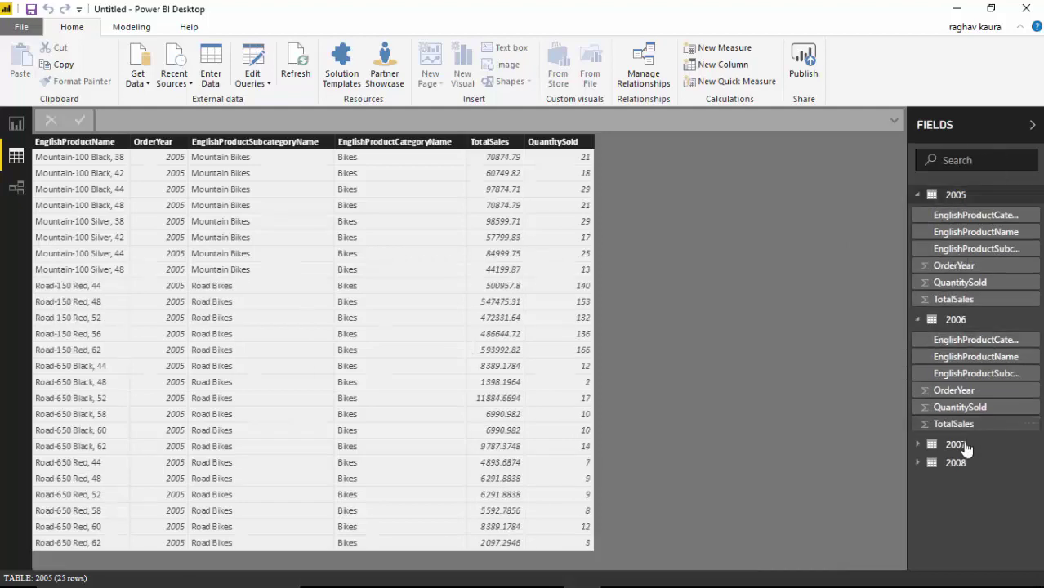
click(953, 320)
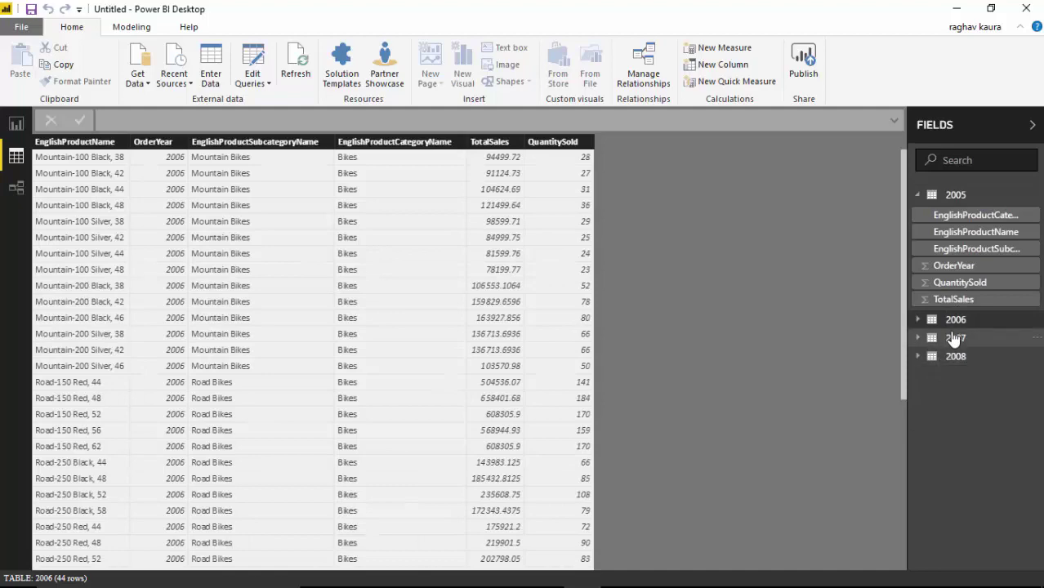
click(954, 339)
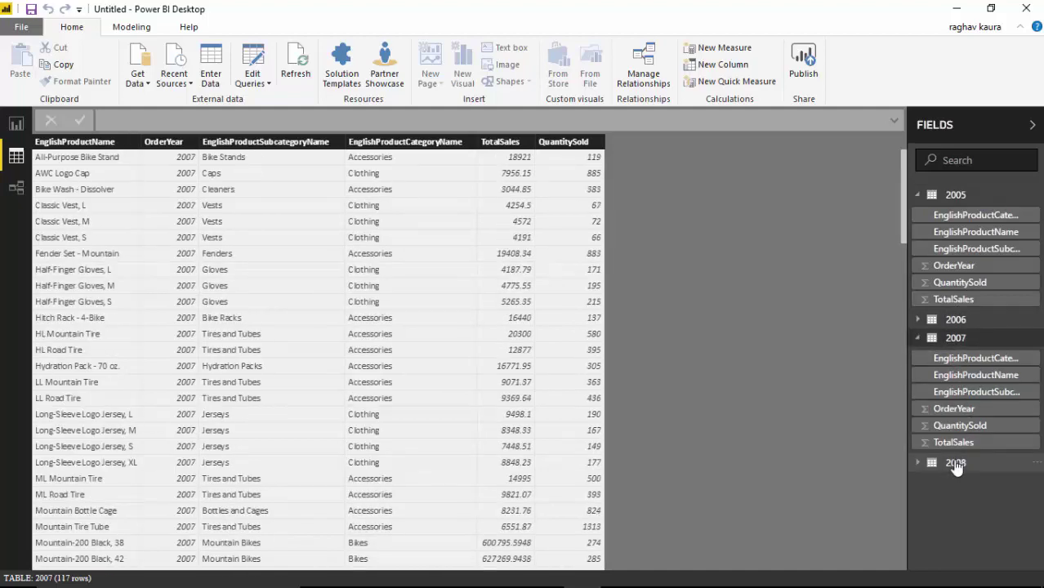
click(954, 463)
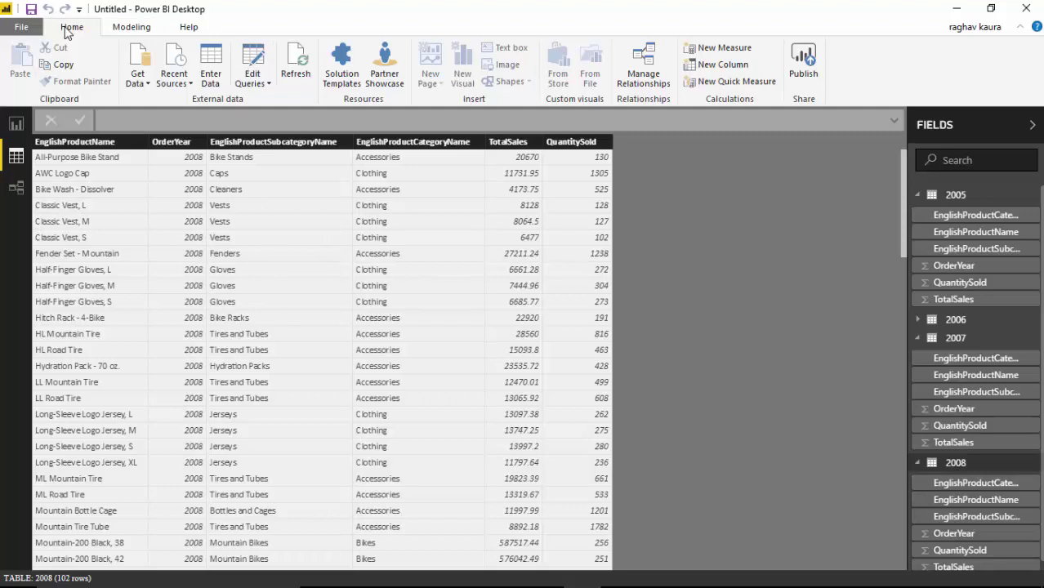
- Open Power Query Editor with Edit Queries, previewing the 2005 query's rows
click(260, 58)
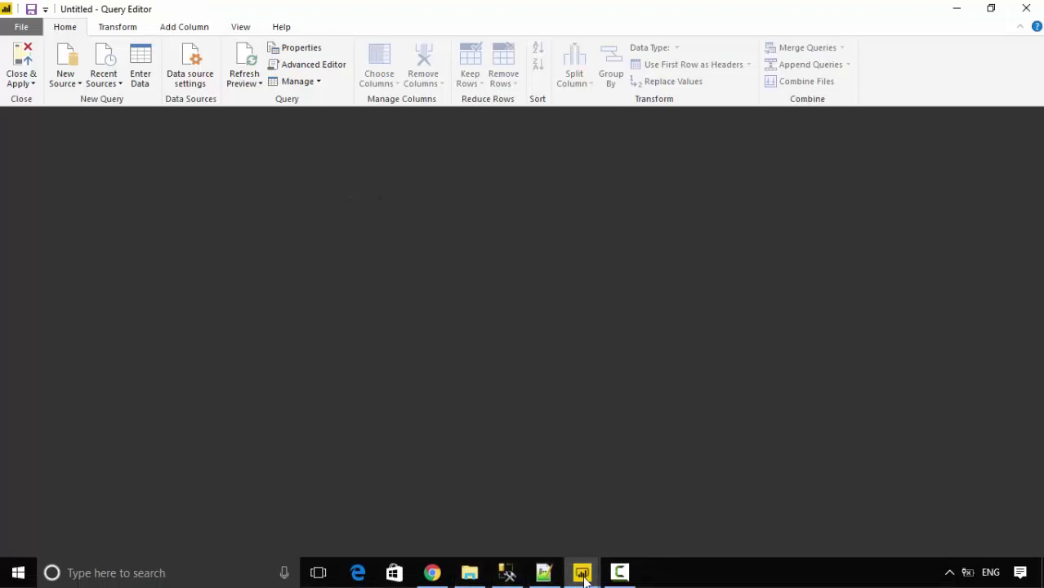
click(580, 572)
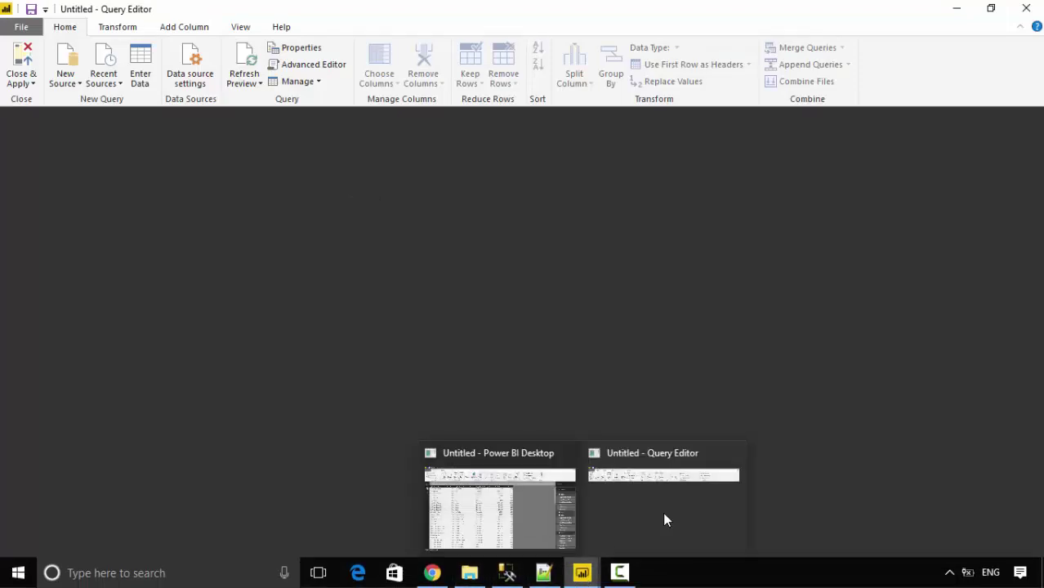
click(667, 519)
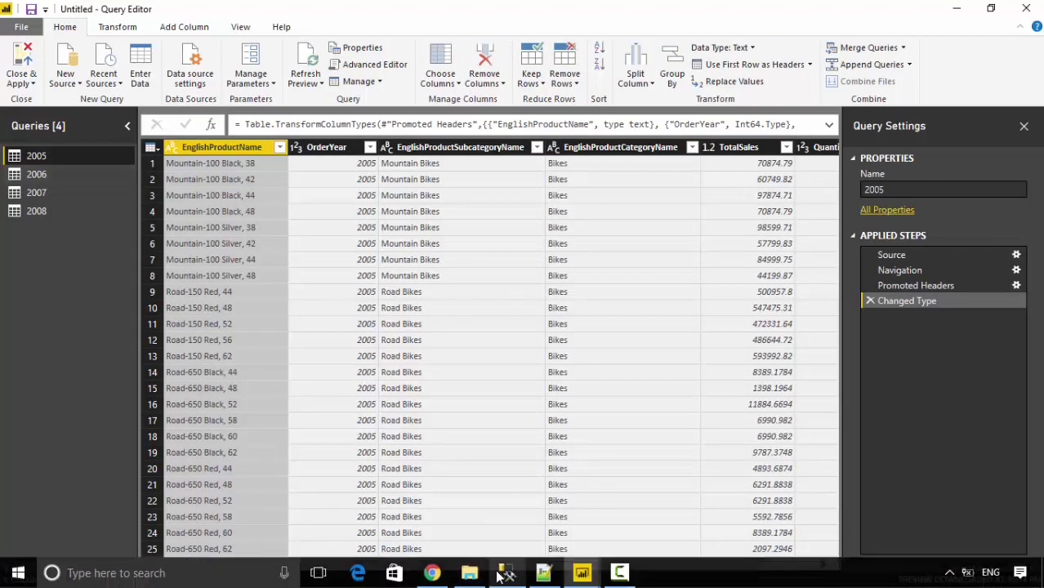
- Show the learn2excel/PowerBI GitHub page and highlight the 24-Oct-2017.zip file
click(432, 573)
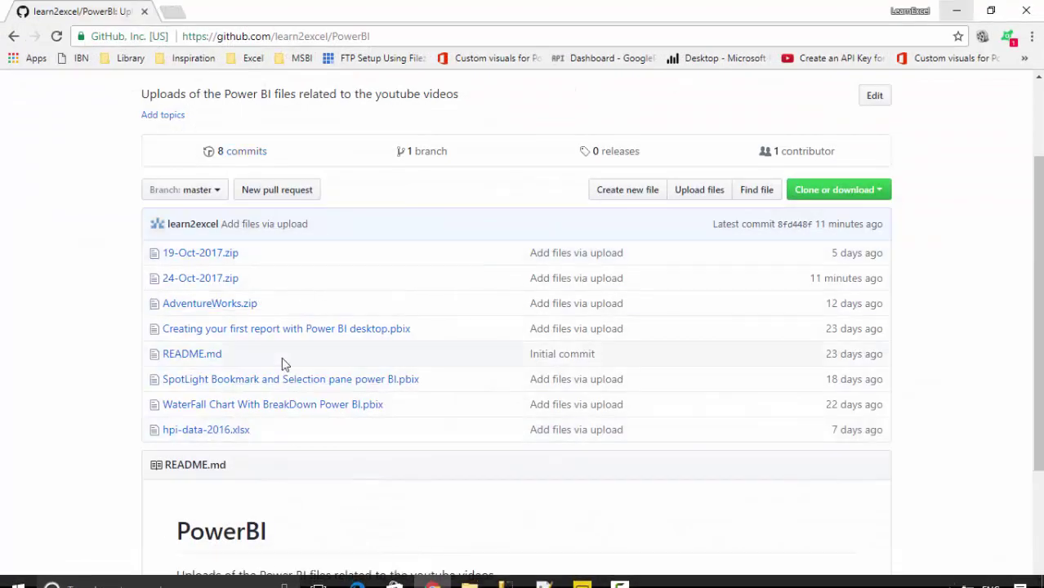
click(409, 36)
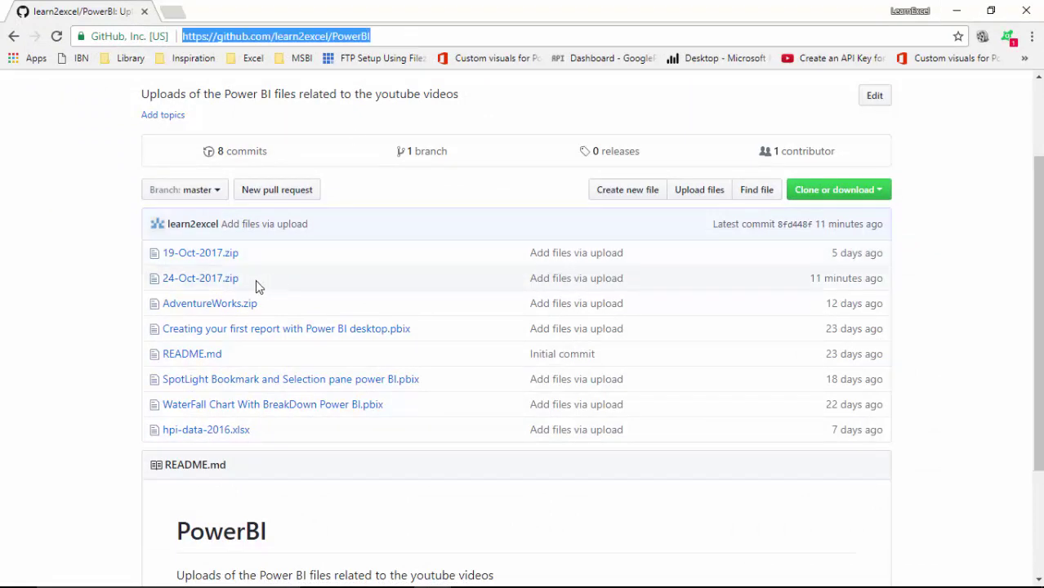
drag(239, 277, 162, 276)
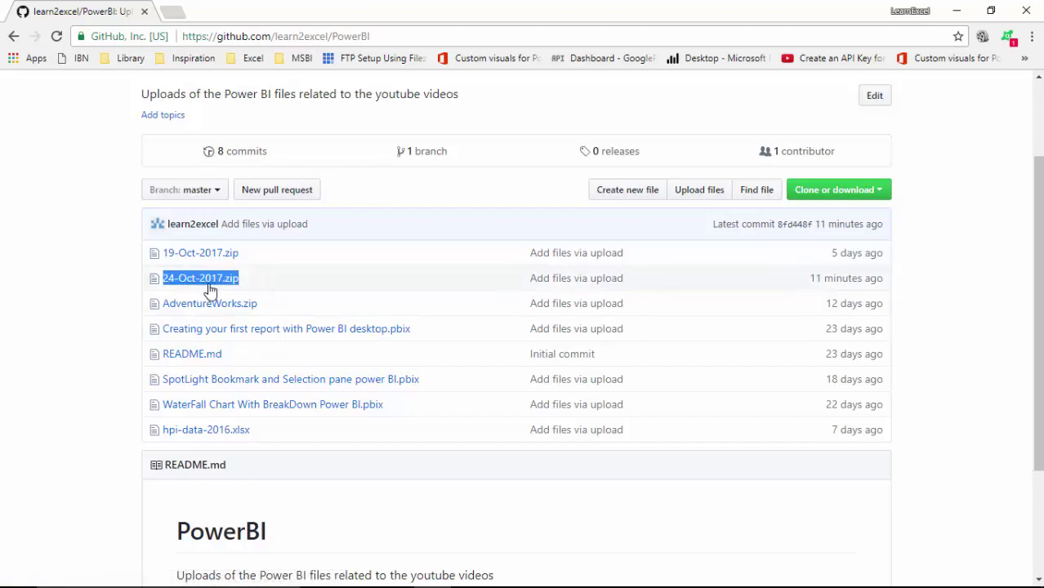
- Append the 2006 and 2007 tables onto the 2005 query with Three or more tables, totalling 186 rows
click(959, 10)
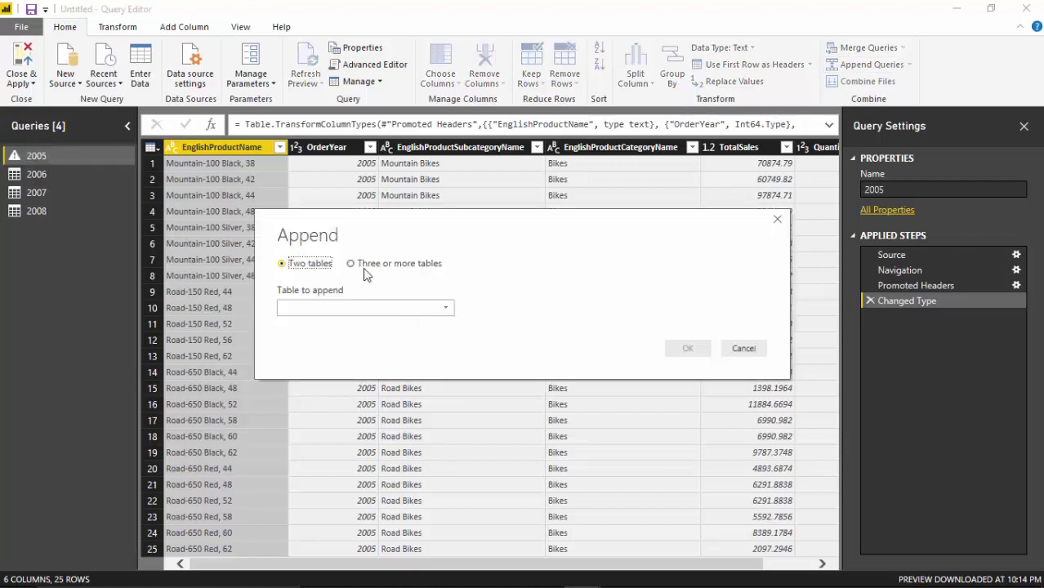
click(352, 264)
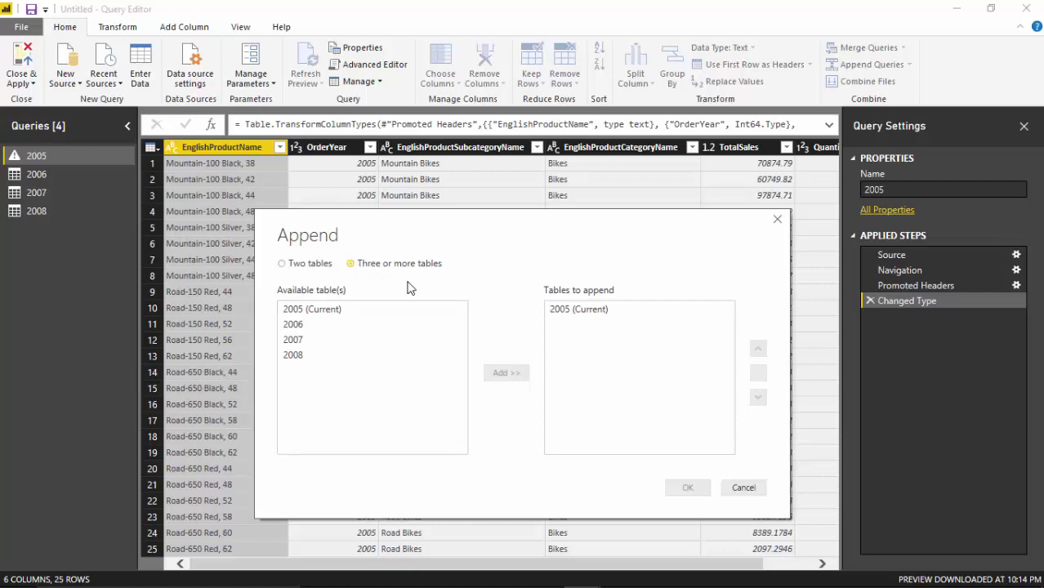
click(293, 324)
click(506, 374)
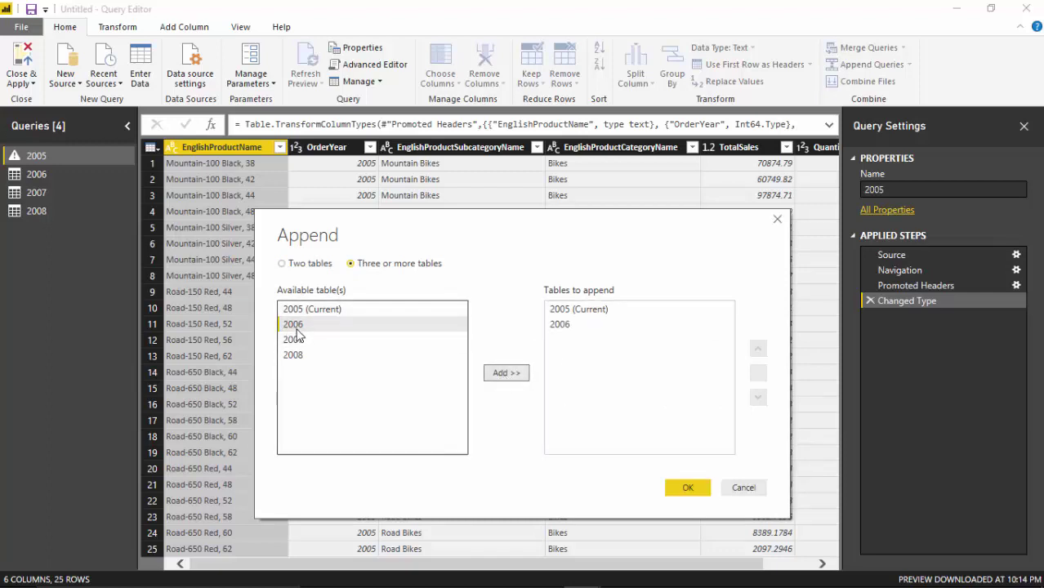
click(293, 341)
click(506, 372)
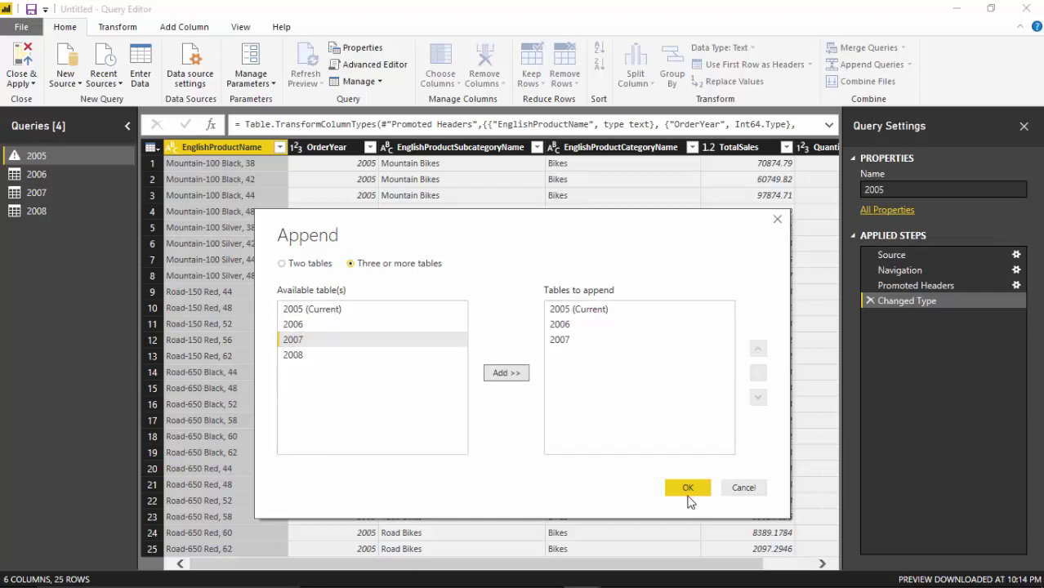
click(688, 490)
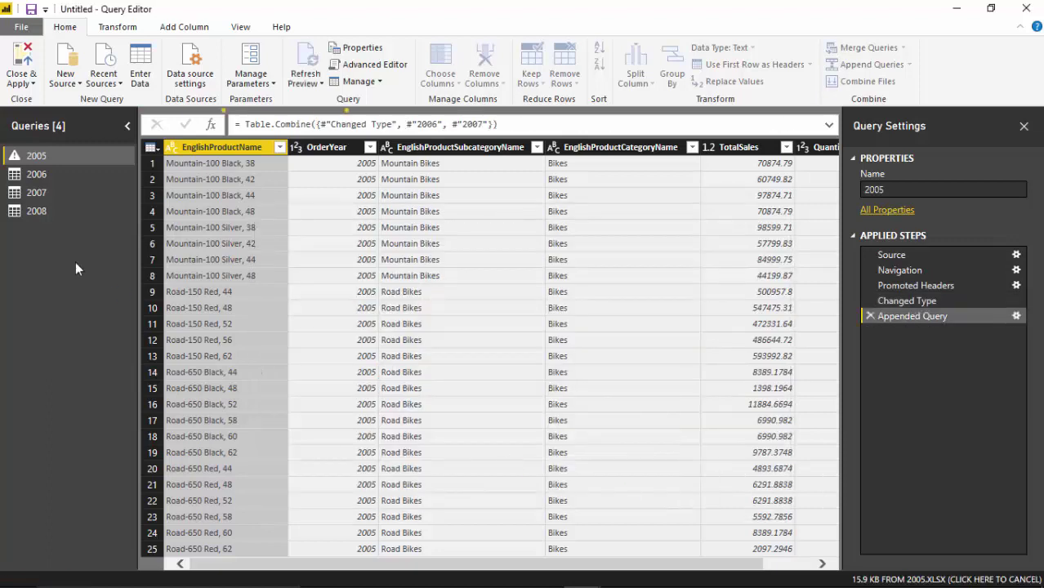
- Move query 2005 into a new group 'Included SQLs' with the description 'ppended'
right_click(18, 164)
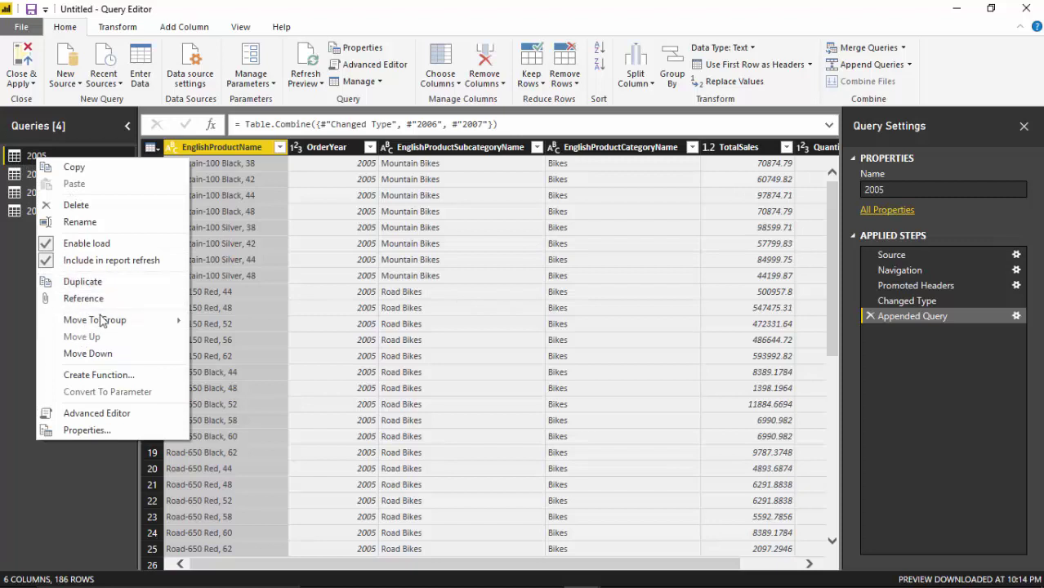
mouse_move(95, 320)
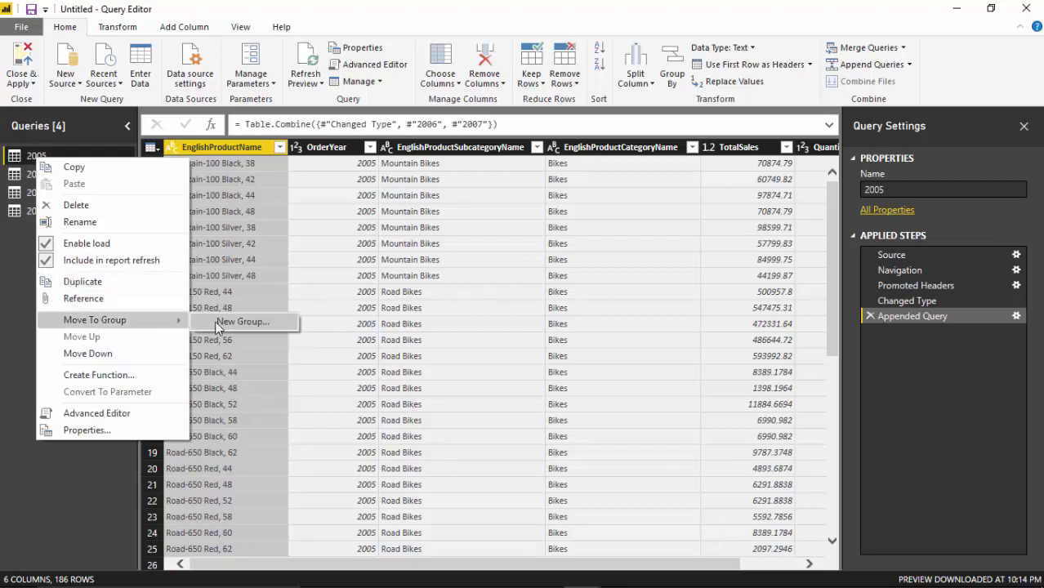
click(219, 323)
text(Included SQLs)
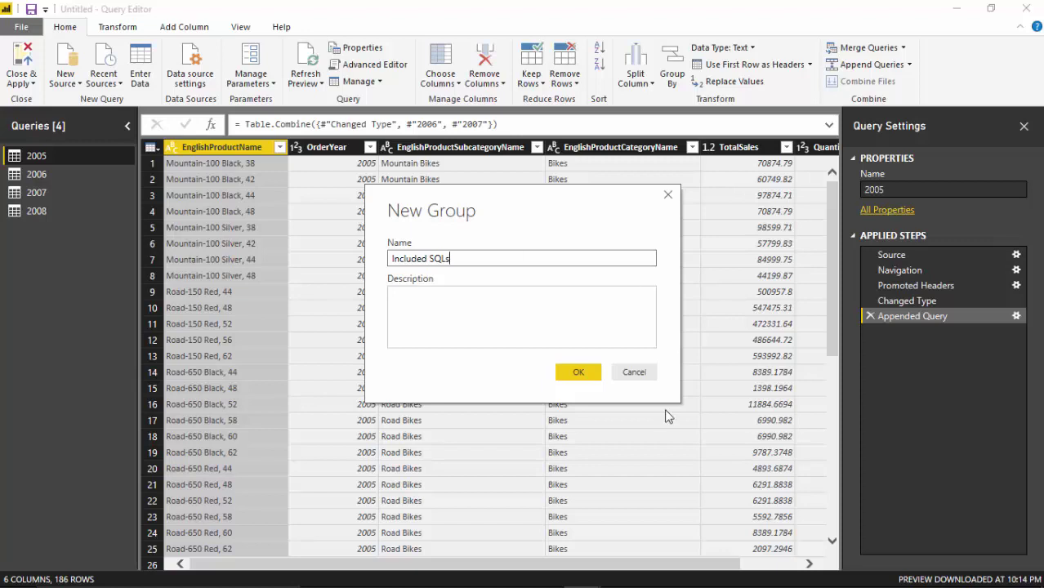
click(518, 322)
text(All files that have been a)
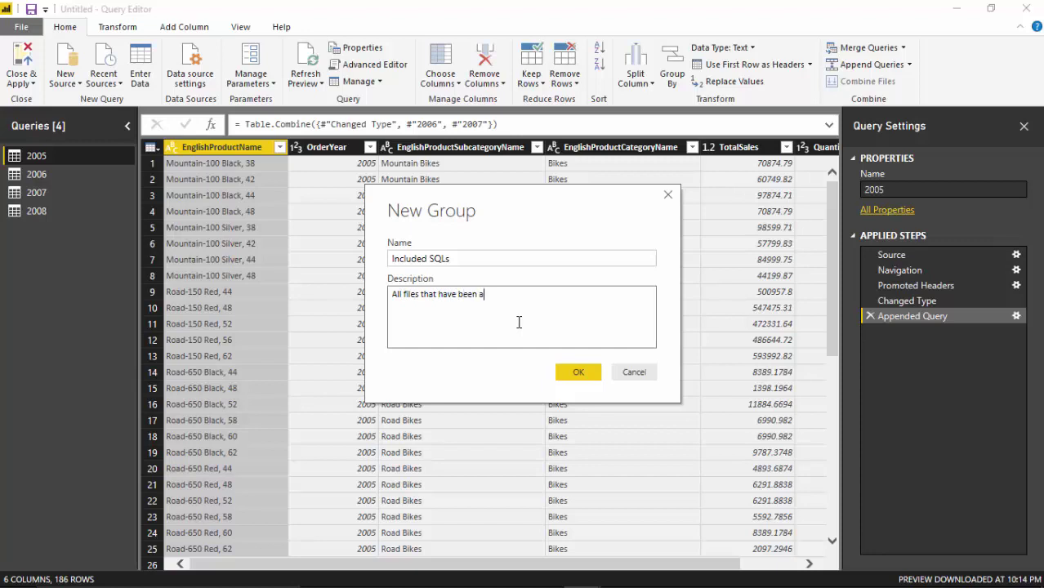
text(ppended)
click(577, 373)
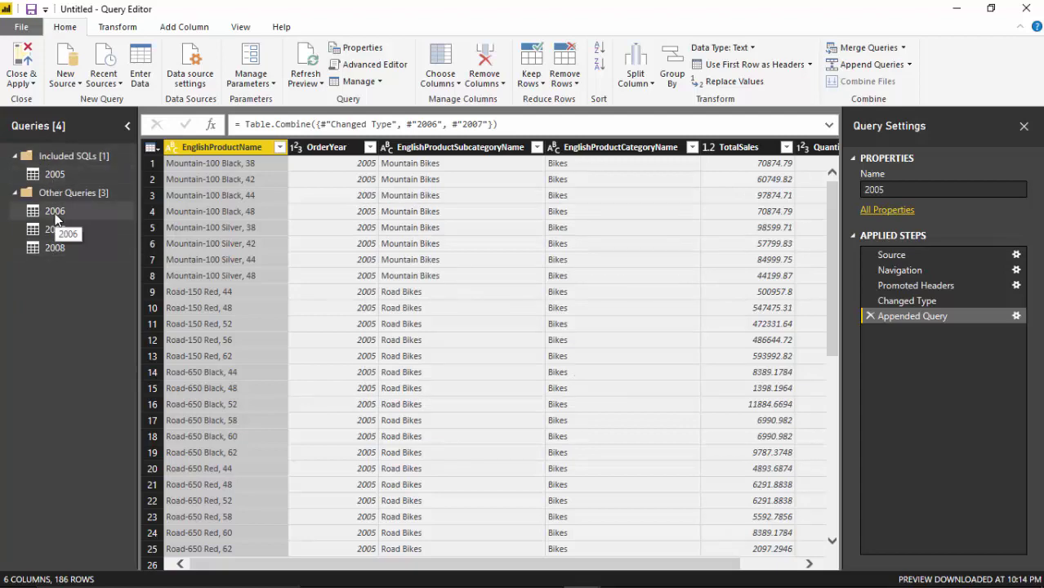
- Move the 2006 and 2007 queries into Included SQLs, then reselect the 2005 query
click(54, 211)
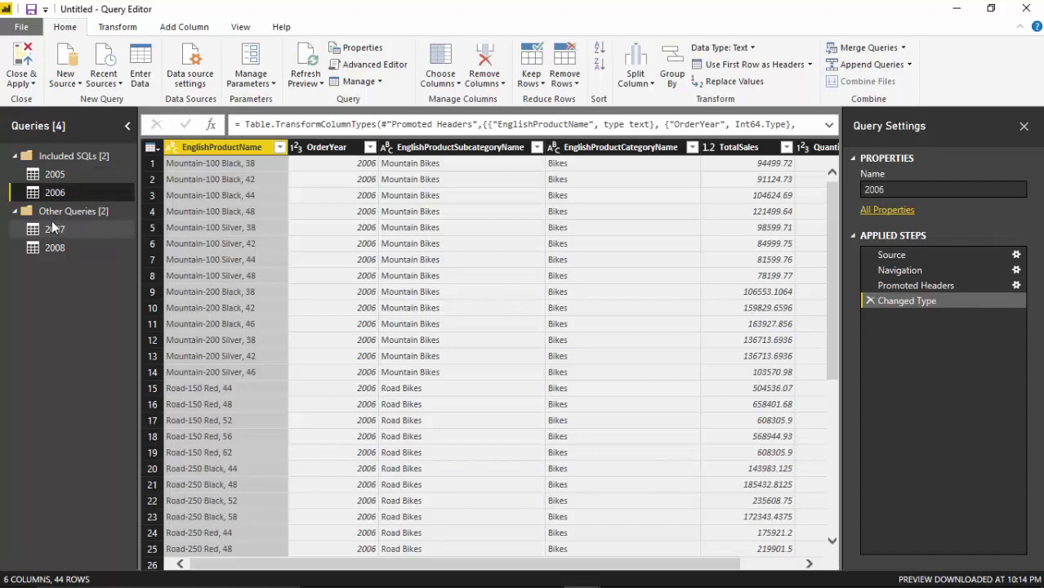
click(51, 224)
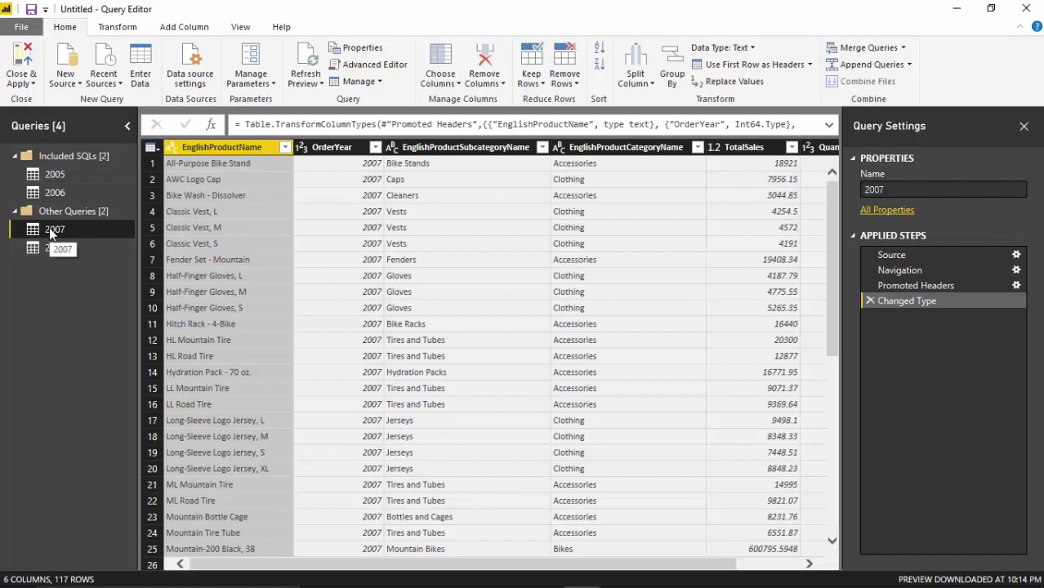
drag(49, 232, 45, 200)
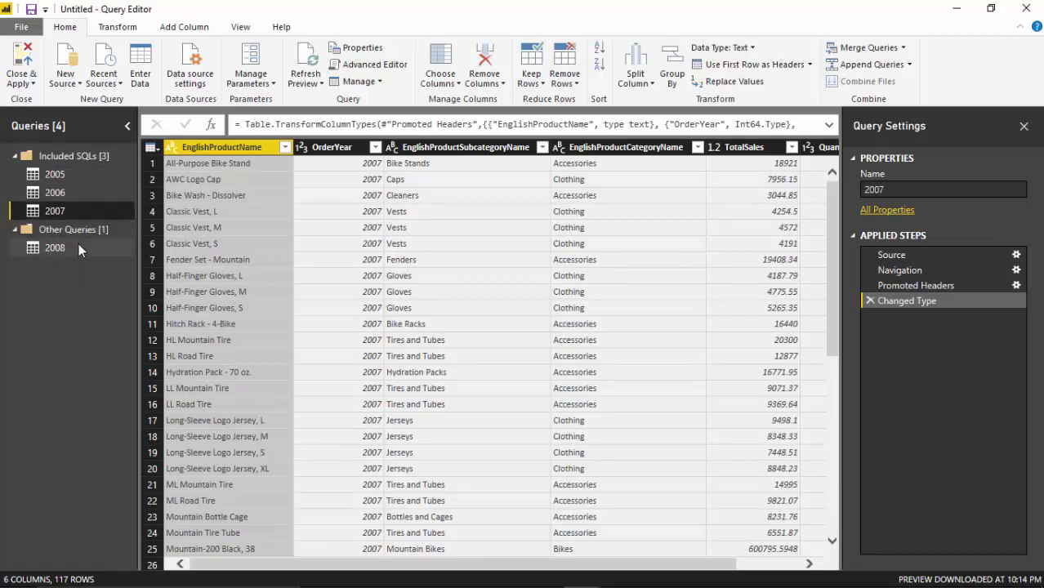
click(844, 68)
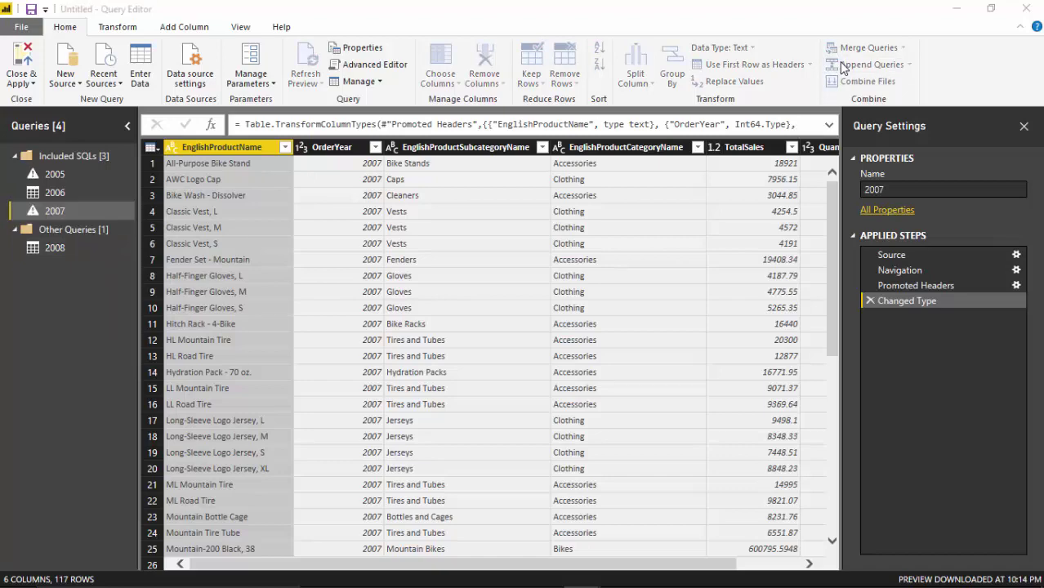
click(758, 347)
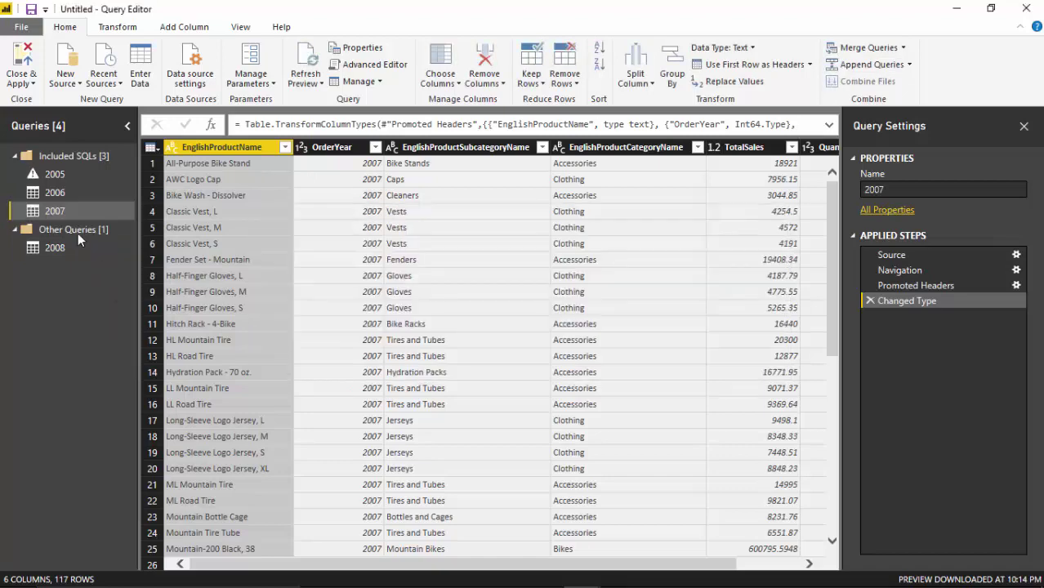
click(57, 174)
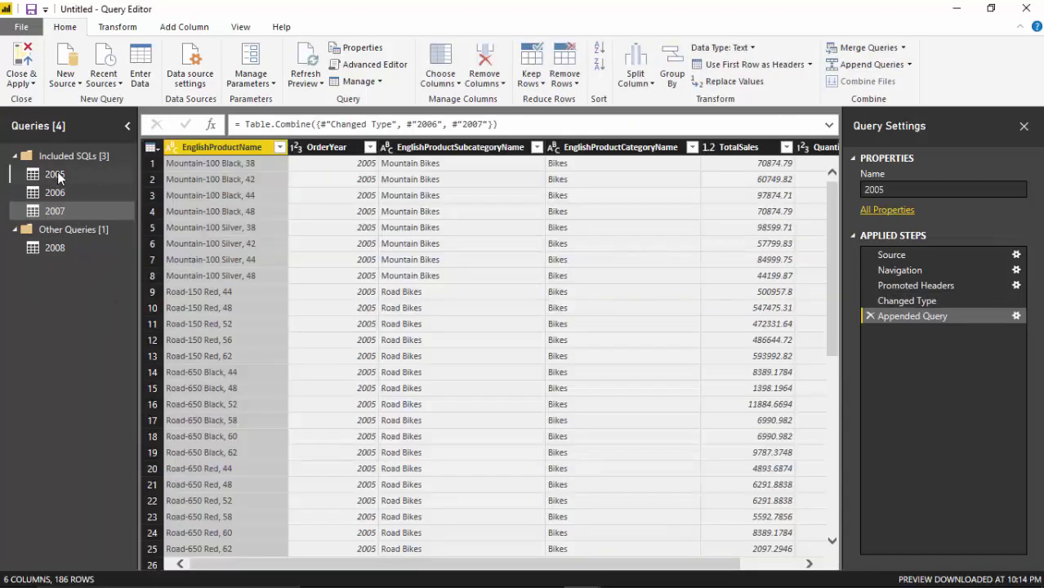
- Append the 2008 table onto the 2005 query with Three or more tables, reaching 288 rows
click(864, 67)
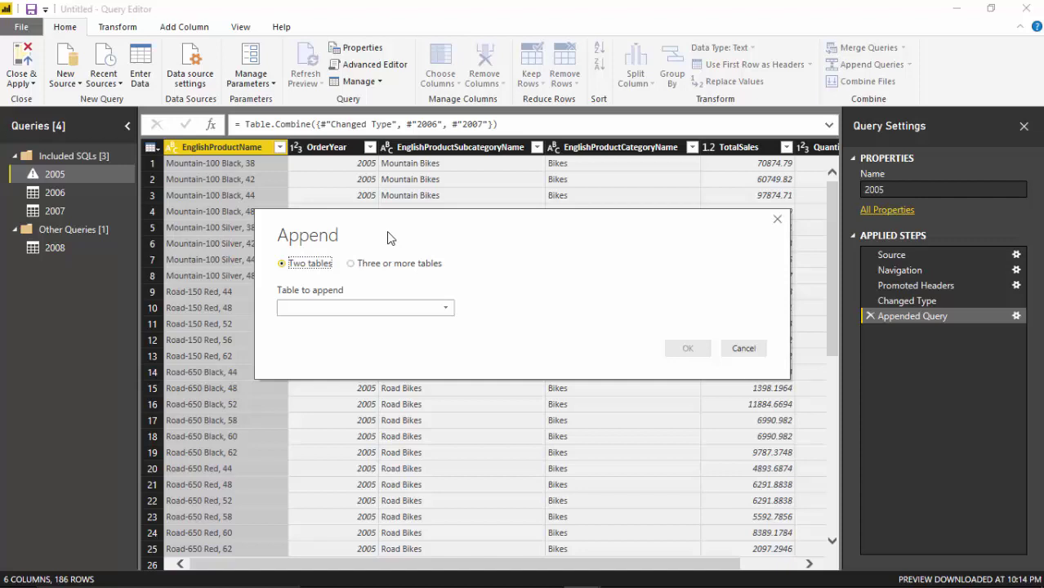
click(364, 265)
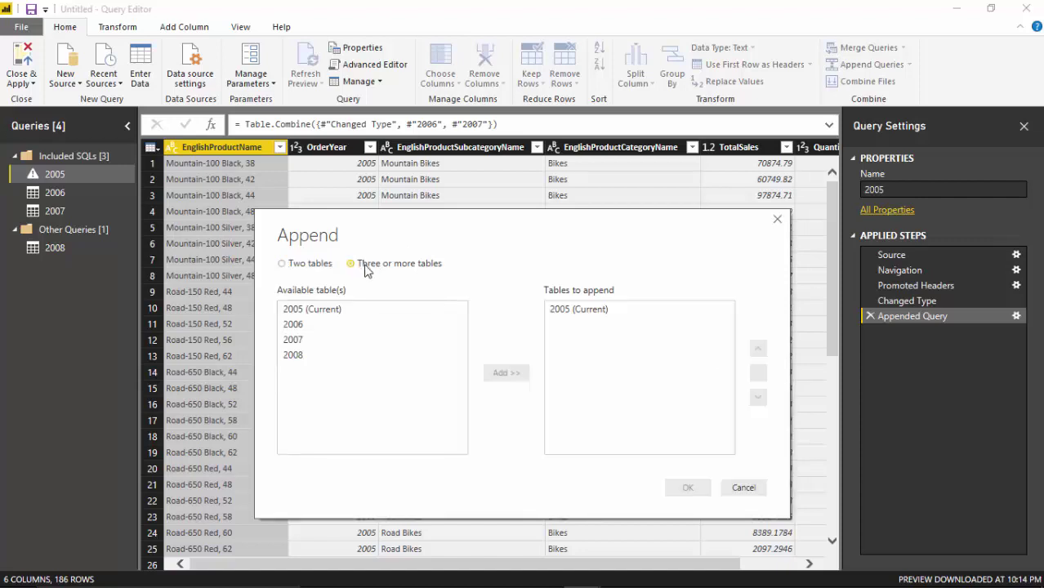
click(291, 321)
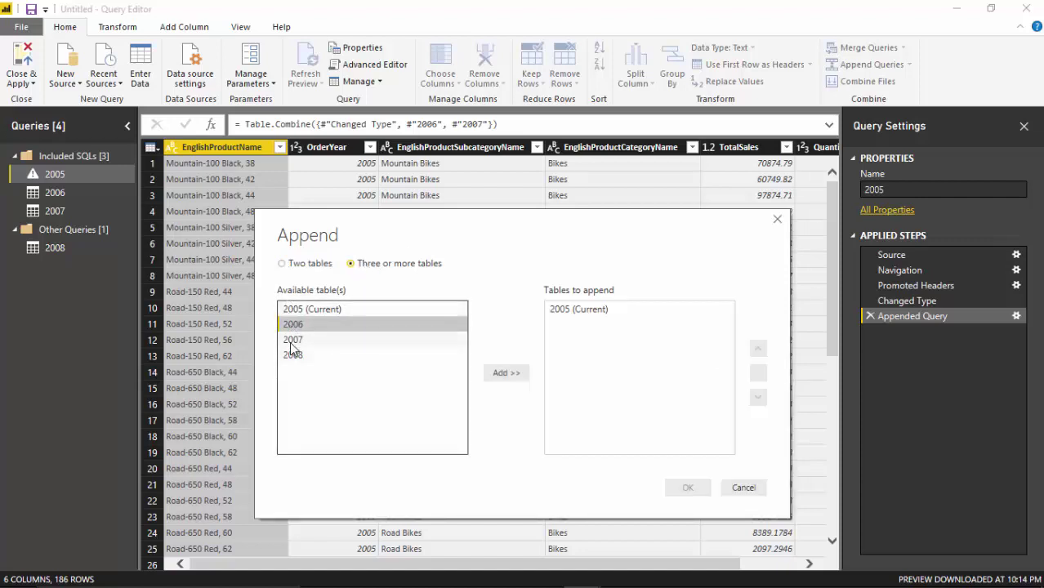
click(292, 343)
click(299, 324)
click(295, 354)
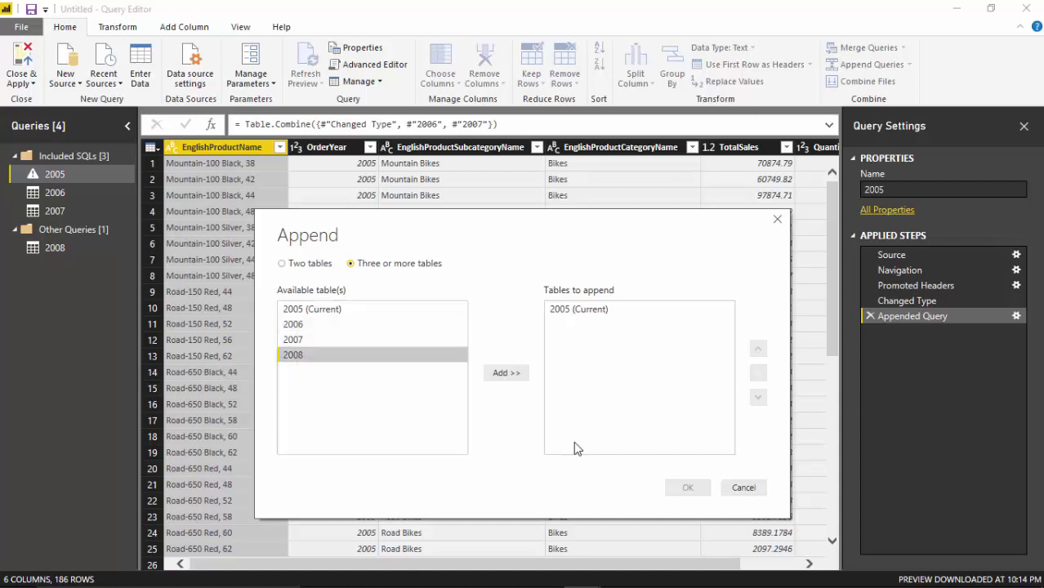
click(506, 372)
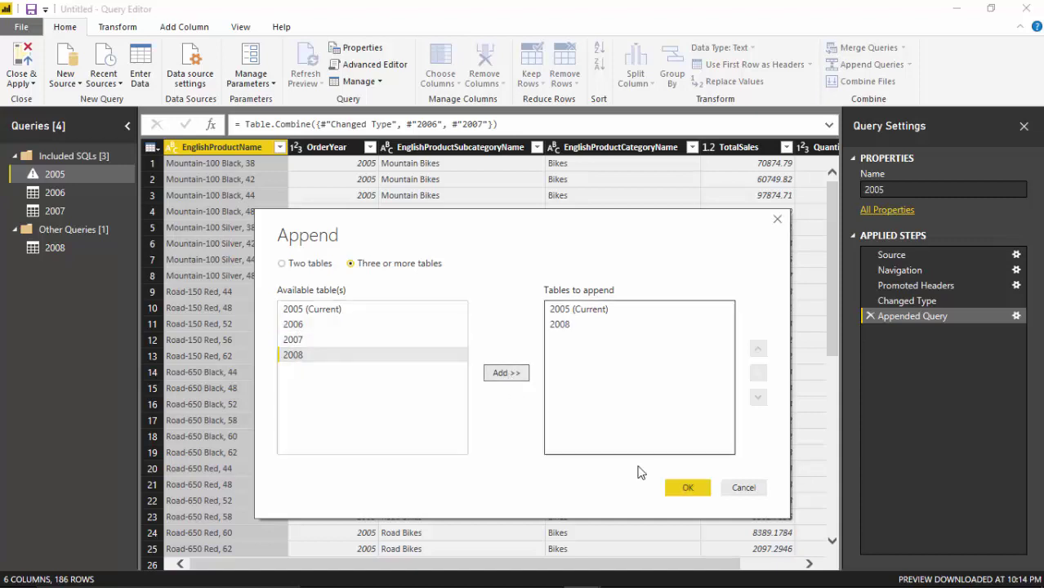
click(687, 489)
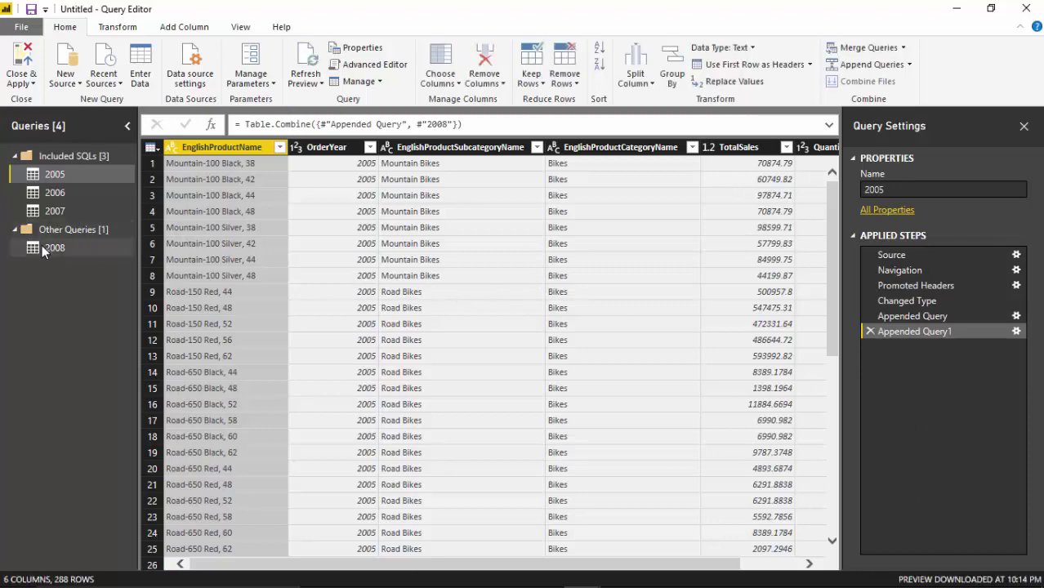
- Check the 2006 query and 2005's Appended Query steps: 186 rows, then 288 with 2008
click(40, 191)
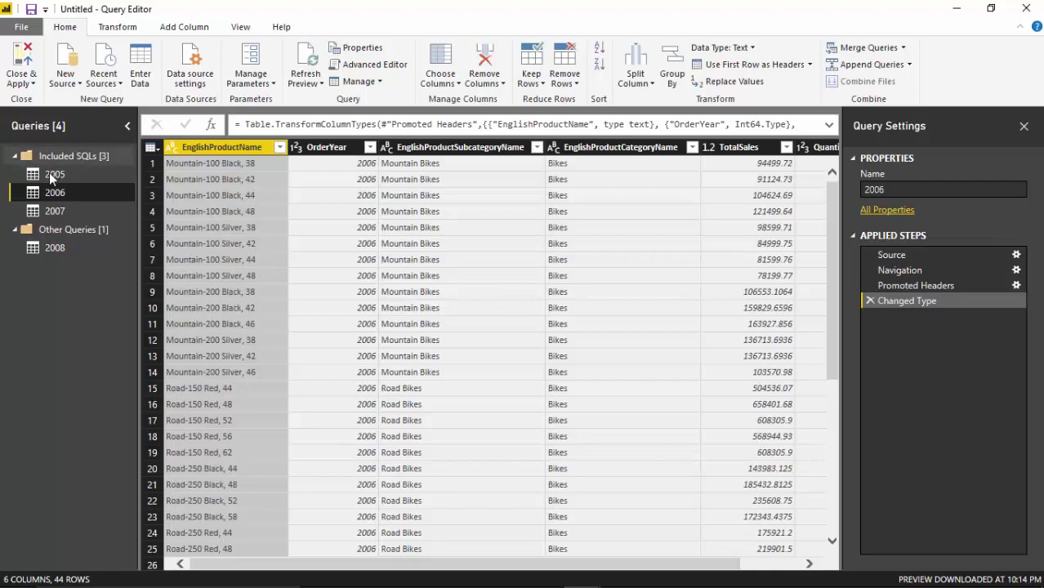
click(55, 174)
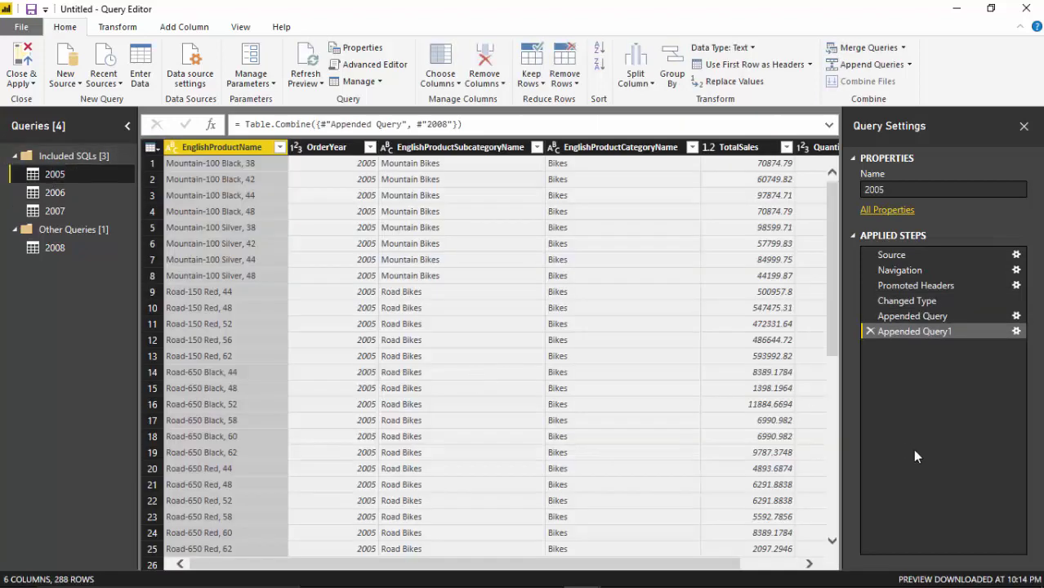
drag(832, 287, 827, 462)
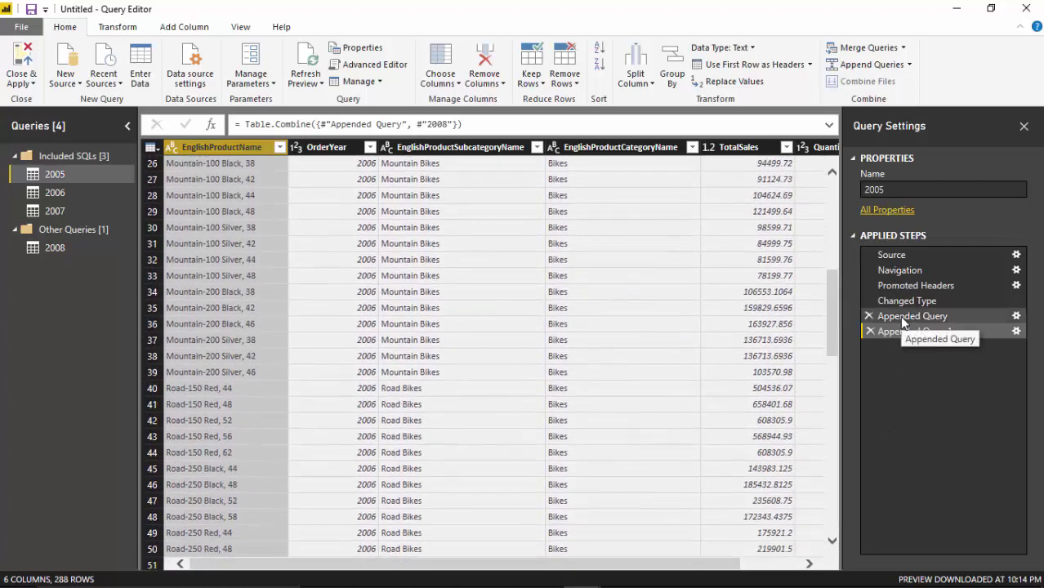
click(900, 316)
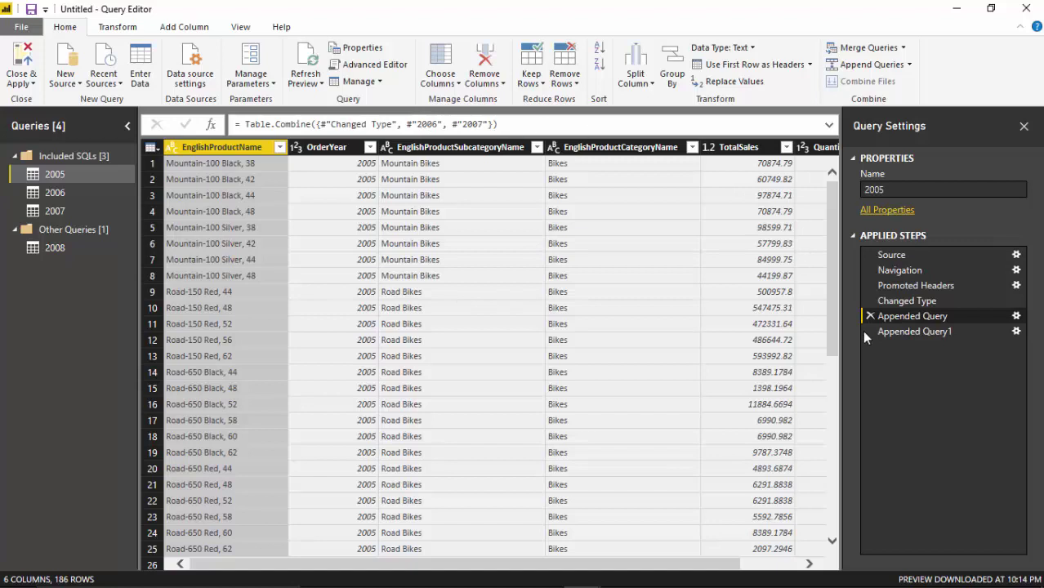
click(915, 331)
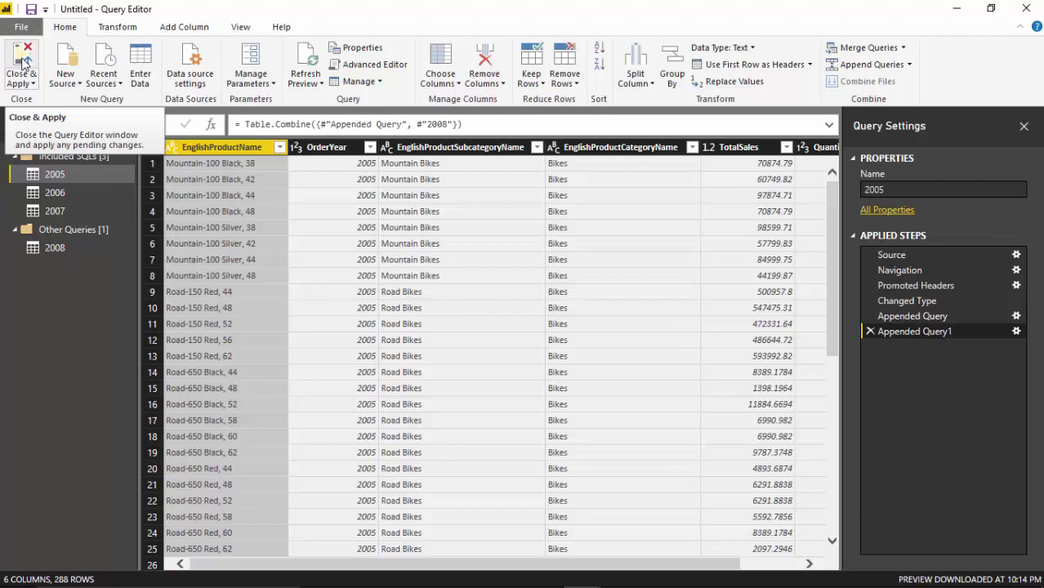
- Apply the query changes, then scroll through the loaded 2005 table's 288 rows
click(25, 67)
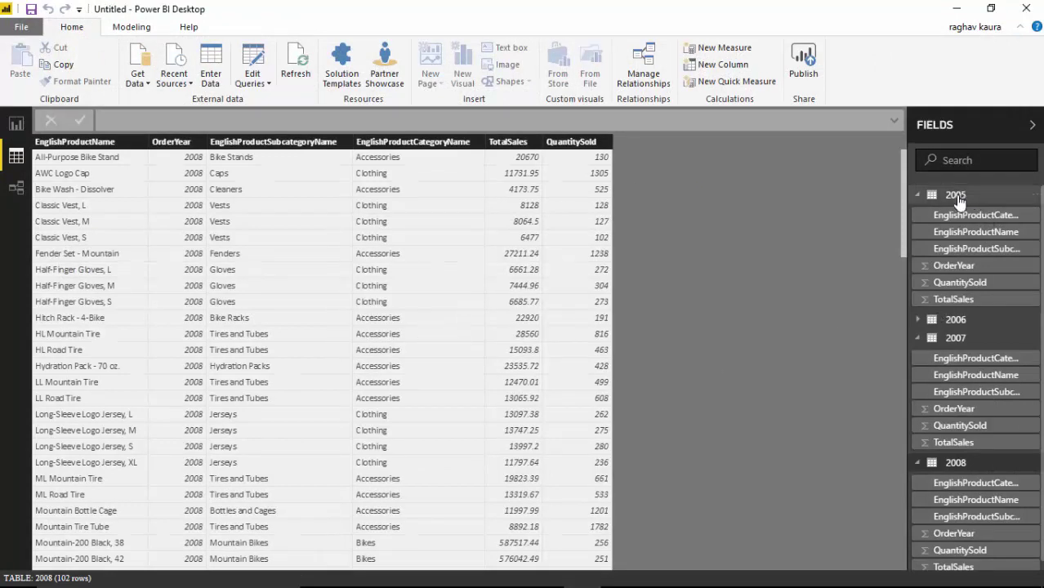
click(956, 196)
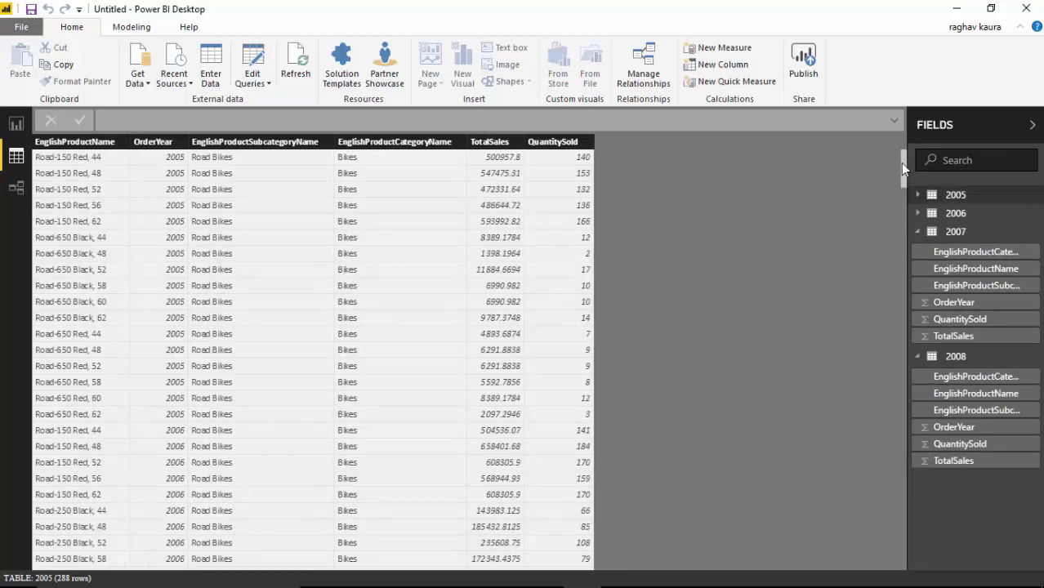
drag(902, 168, 891, 423)
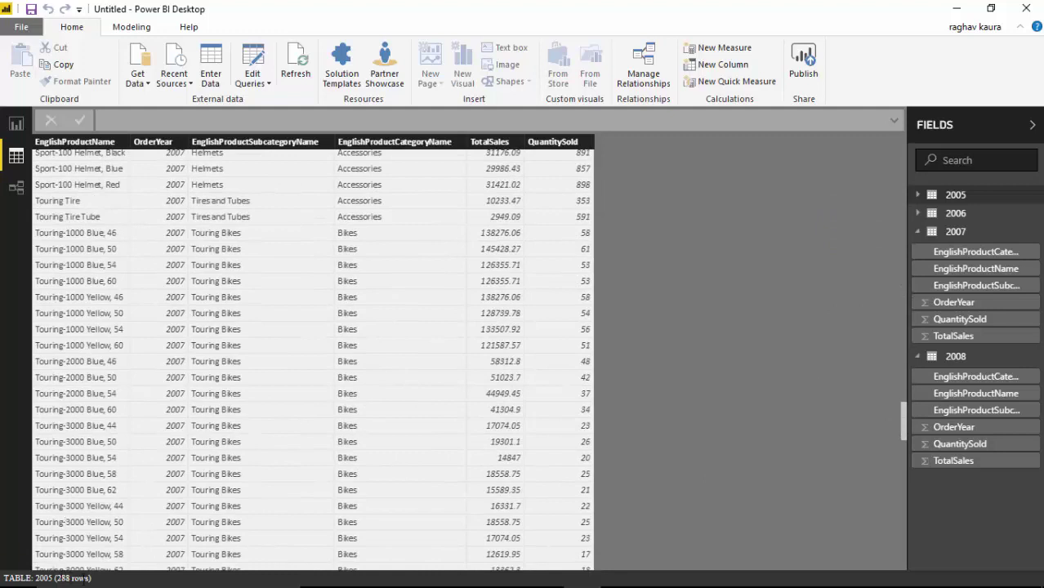